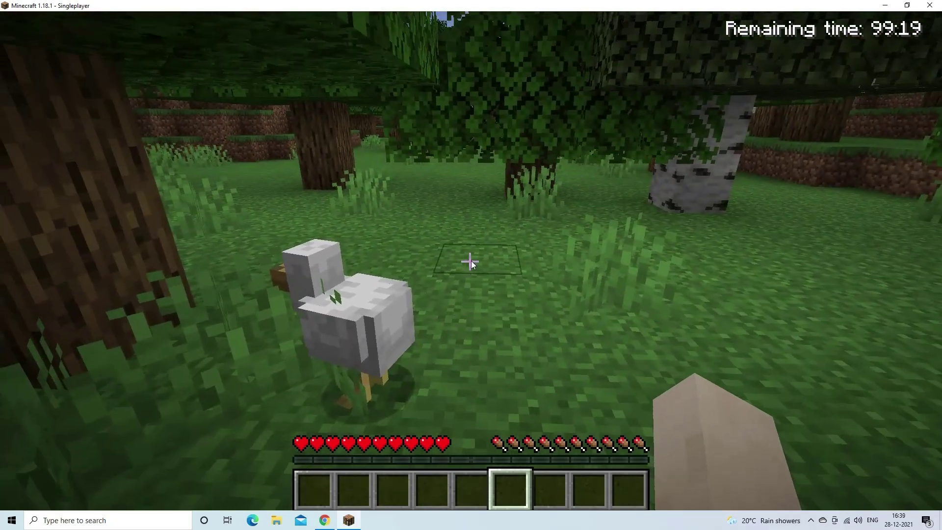
Step: Cycle through the Minecraft hotbar and briefly open and close the inventory
scroll(471, 261, down, 1)
scroll(471, 263, down, 3)
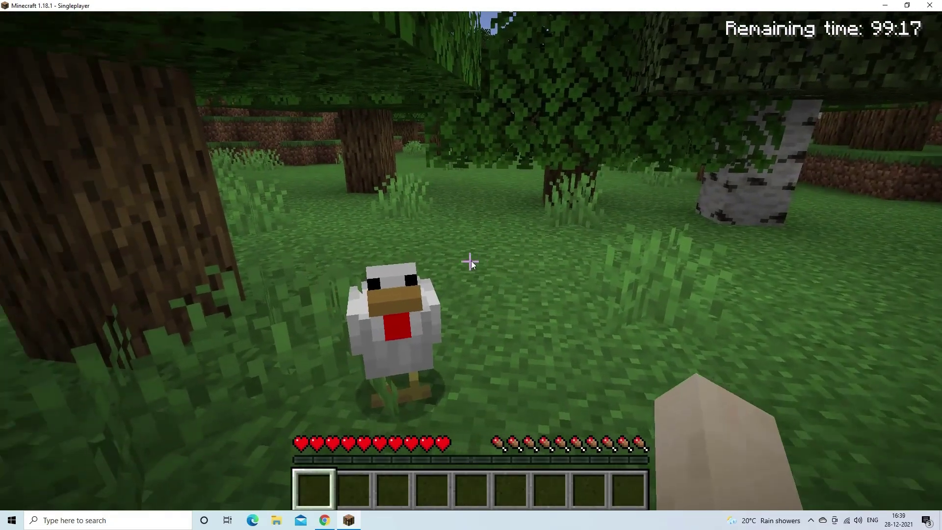
scroll(471, 263, up, 2)
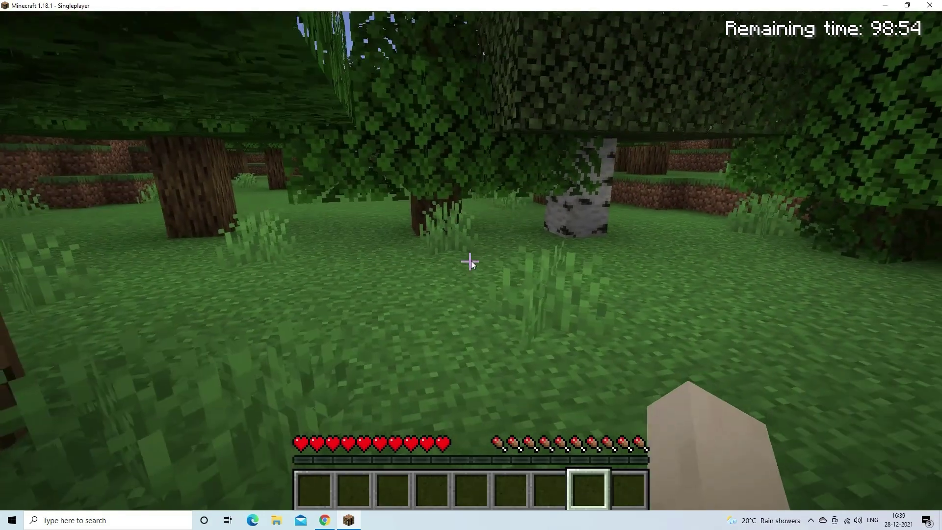
key(e)
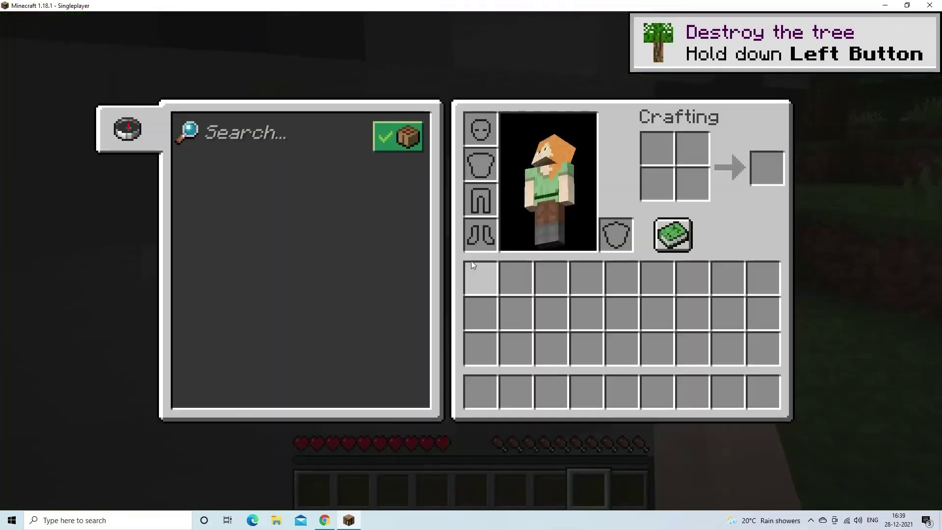
key(e)
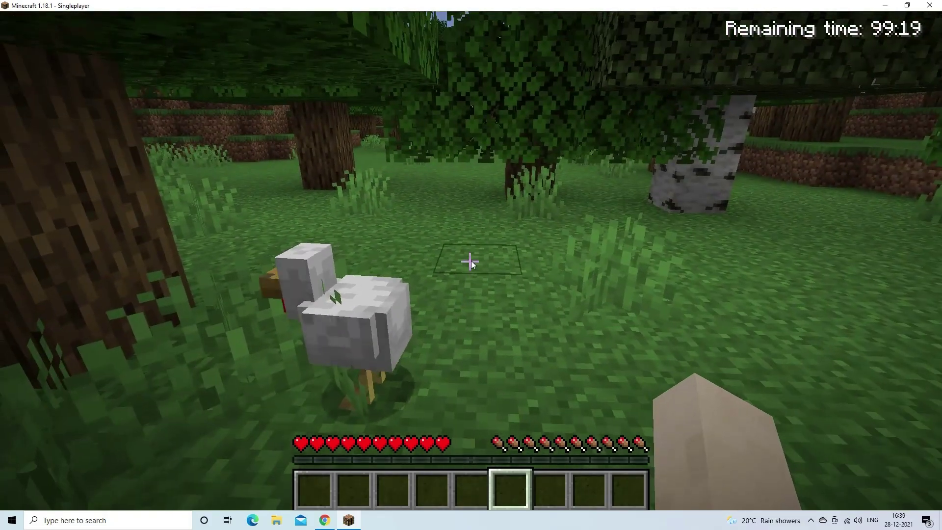
scroll(471, 260, down, 4)
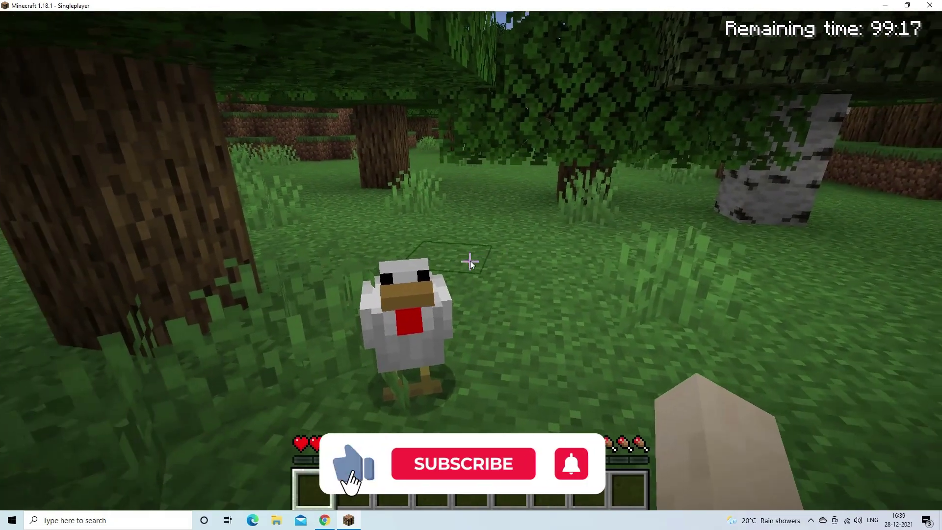
scroll(471, 260, up, 2)
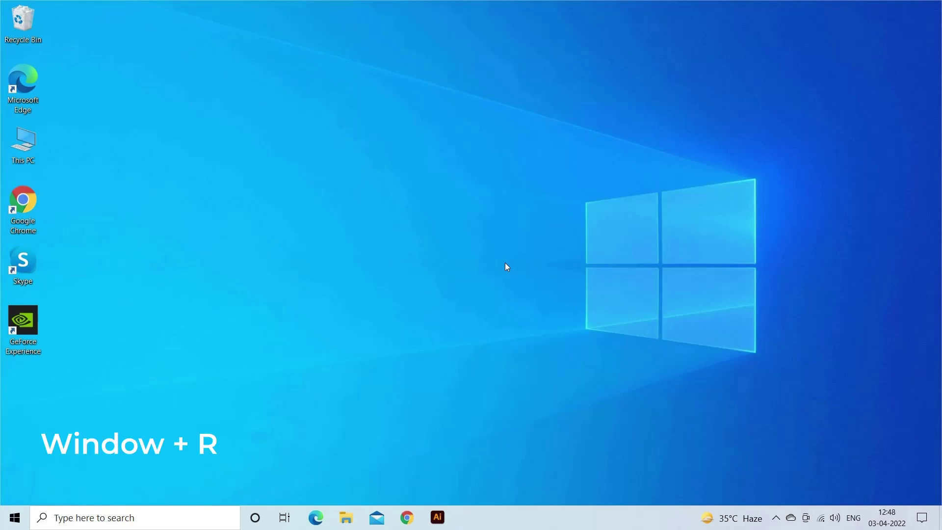
Step: Run SFC /SCANNOW in an administrator Command Prompt opened via Win+R cmd
key(super+r)
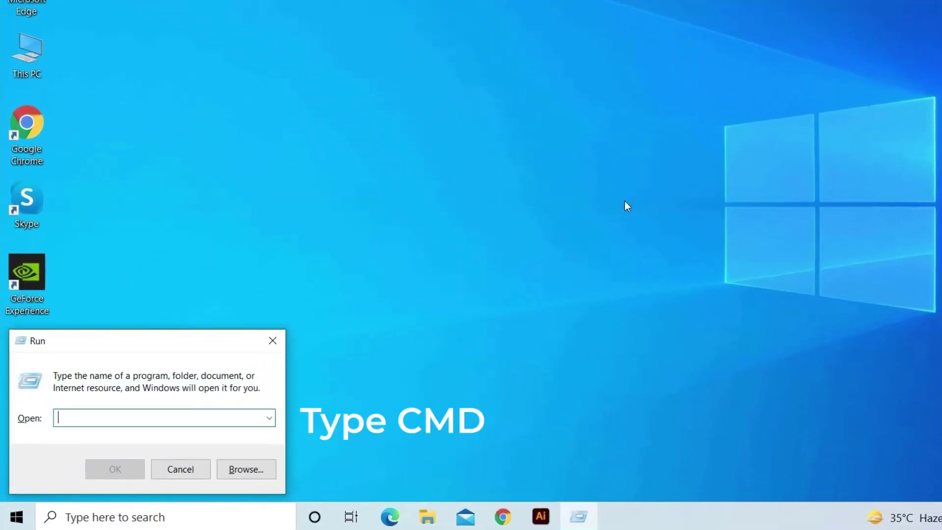
text(cmd)
key(ctrl+shift+Return)
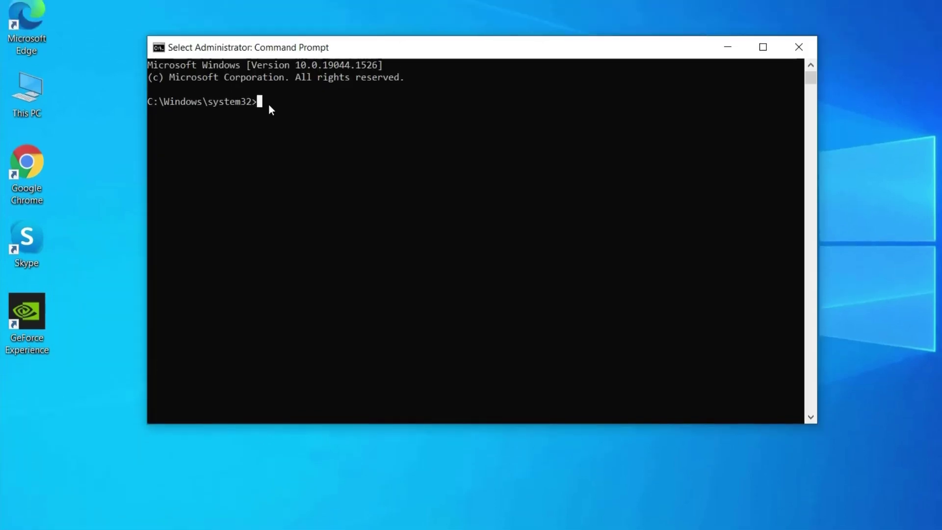
text(SF)
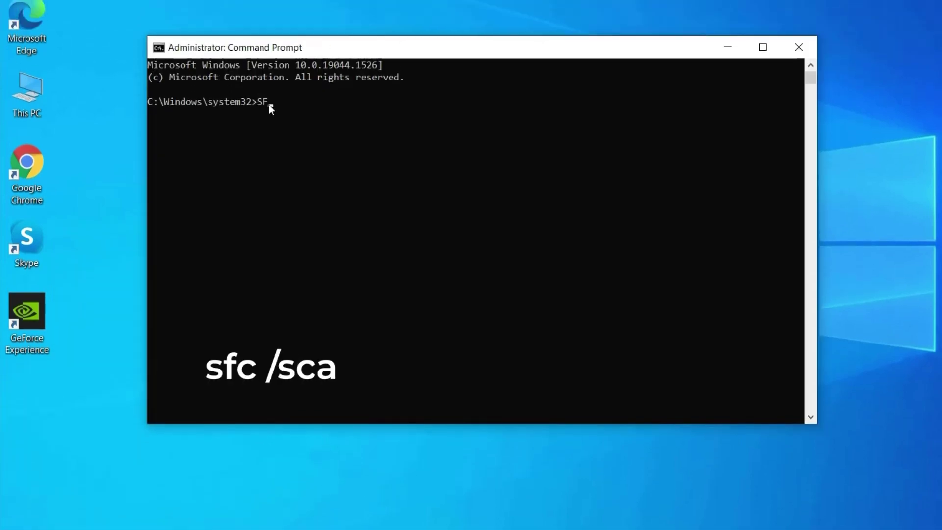
text(C/SCANNOW)
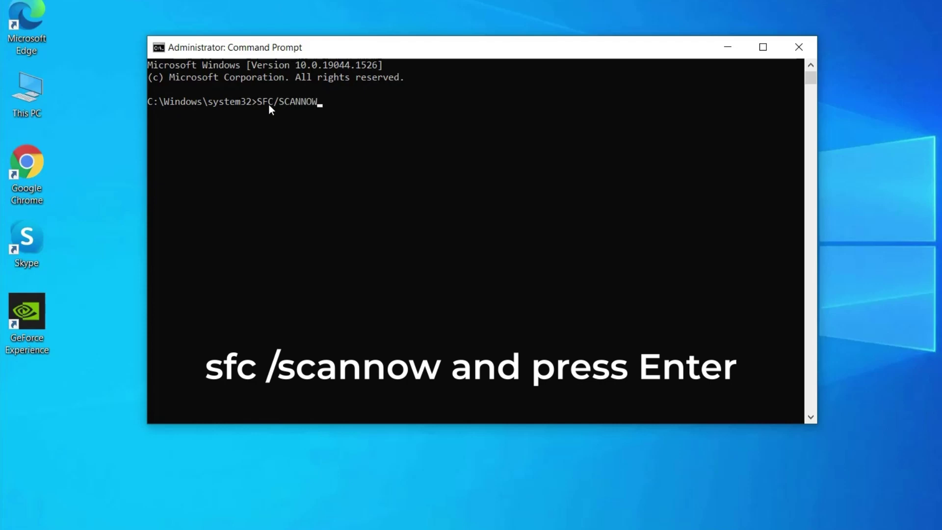
key(Return)
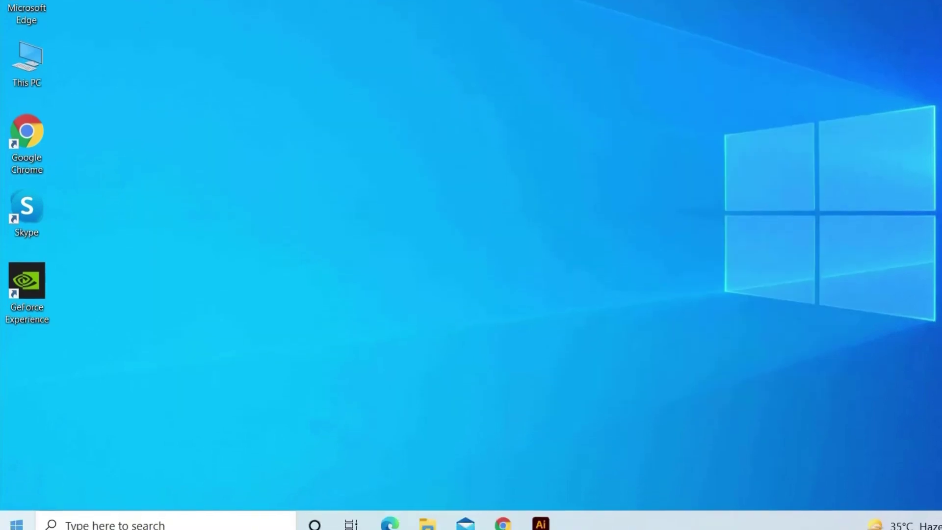
Step: Restart the PC from the Start menu power options after the file check
click(16, 516)
click(16, 483)
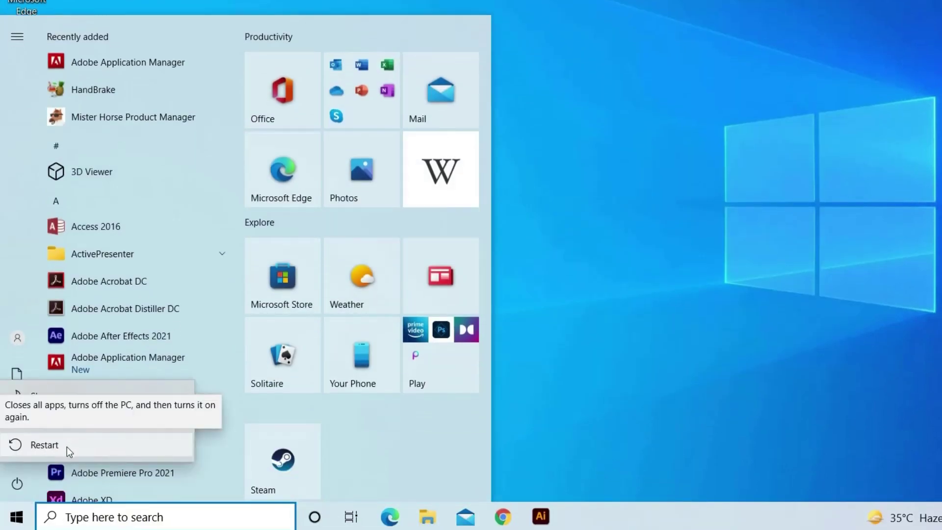
click(66, 447)
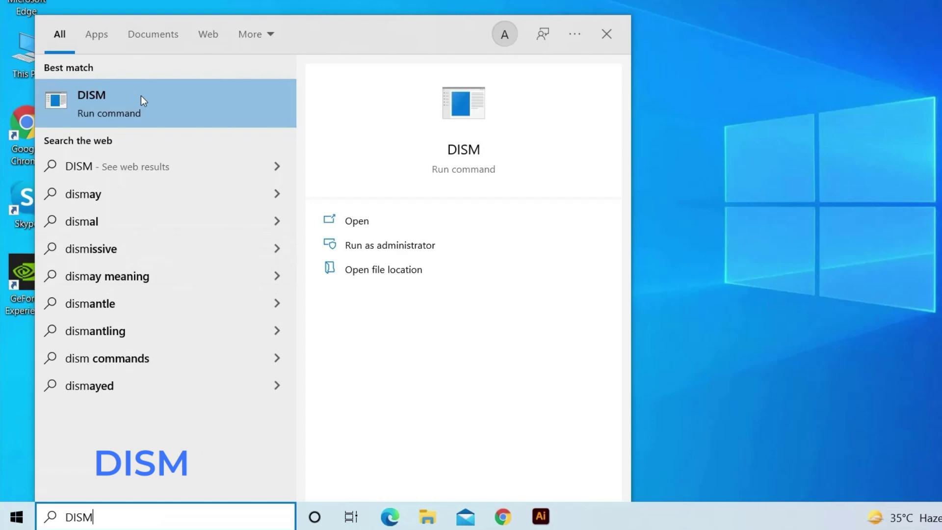
Step: Run Dism /Online /Cleanup-Image /ScanHealth in DISM's console as administrator
right_click(140, 96)
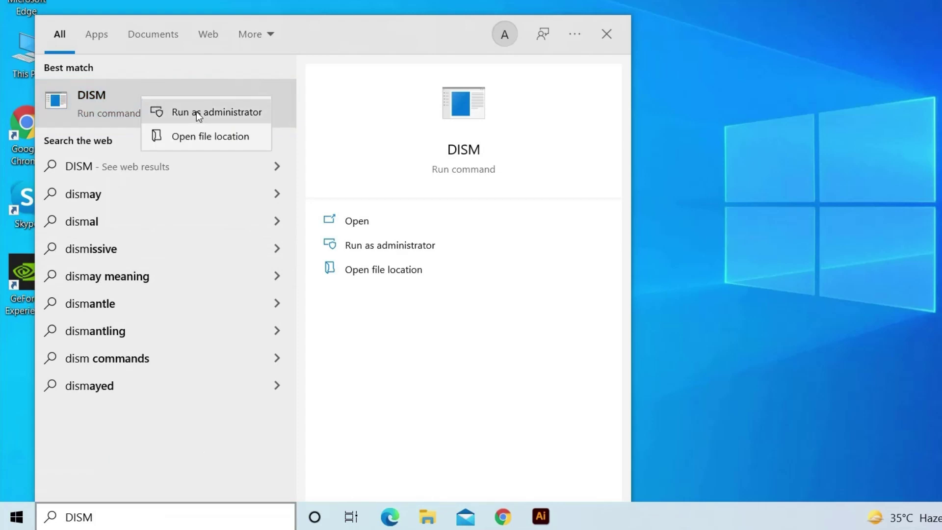
click(196, 111)
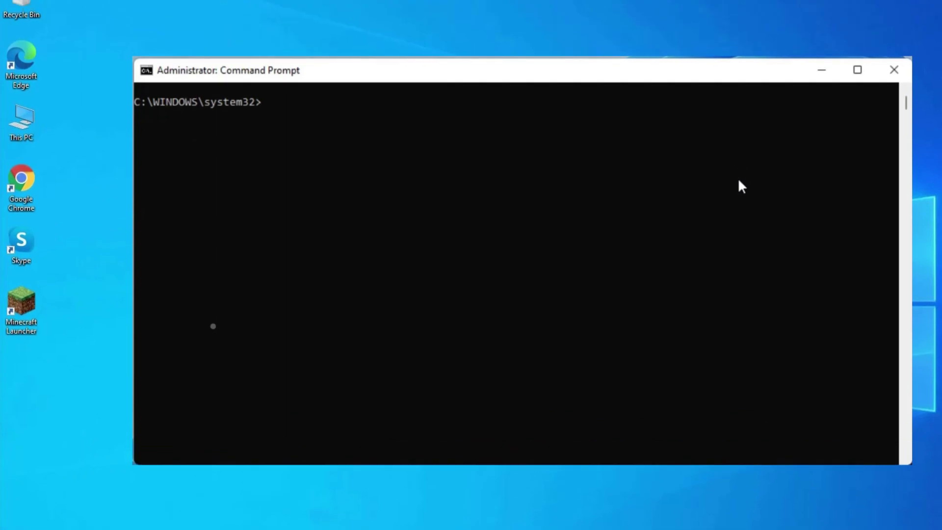
text(Di)
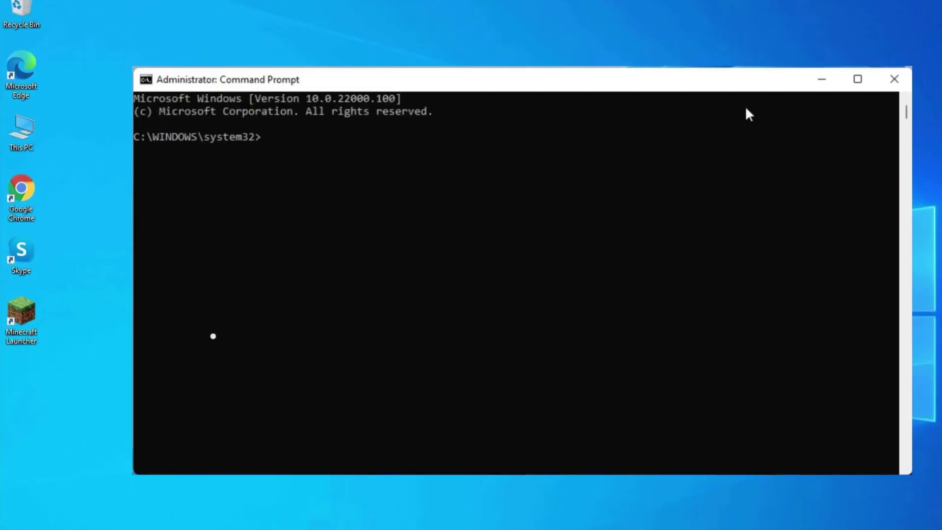
text(sm /O)
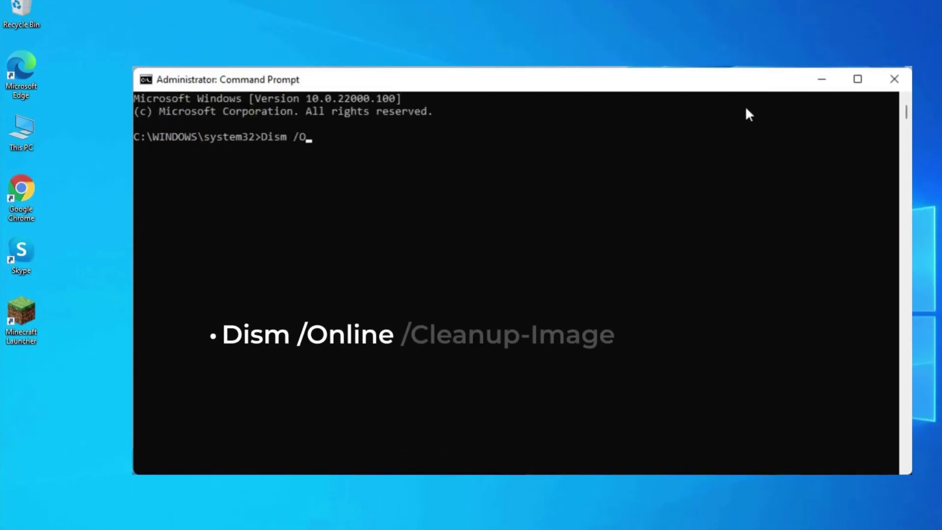
text(nline /)
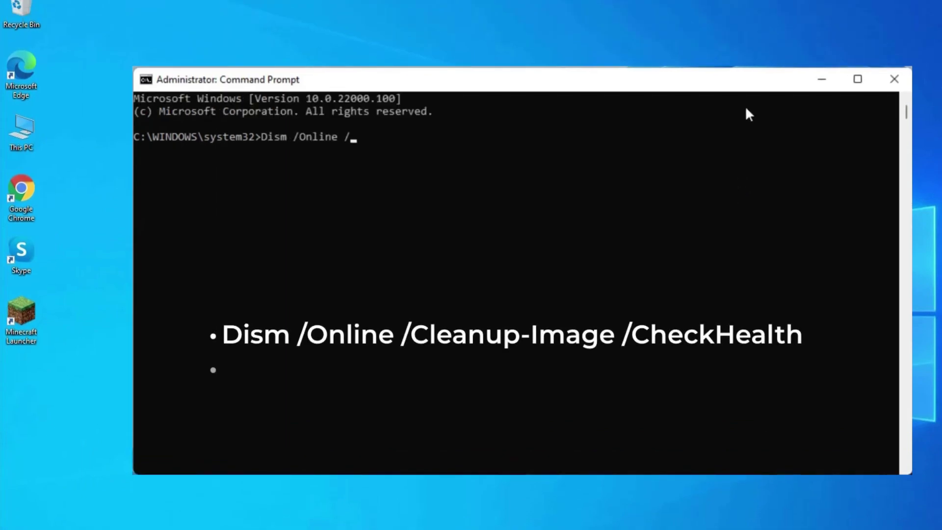
text(Clea)
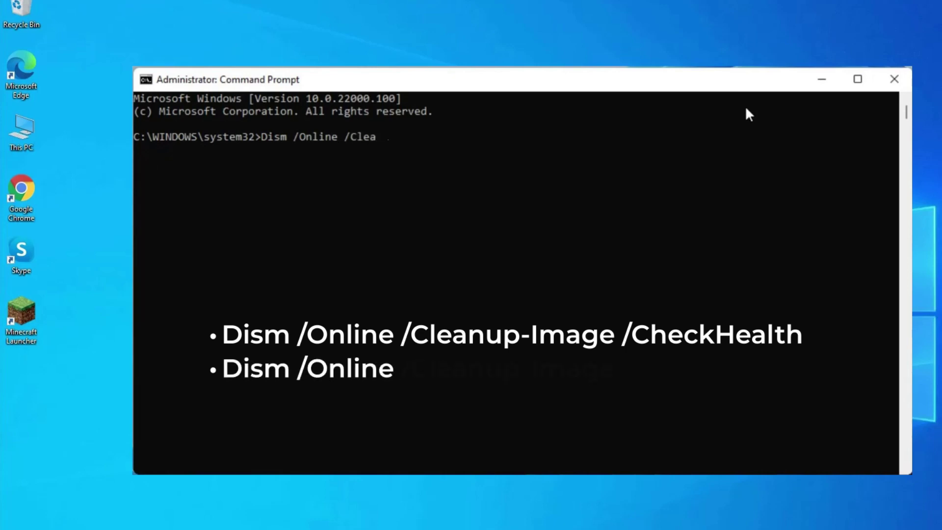
text(nup-Imaghe)
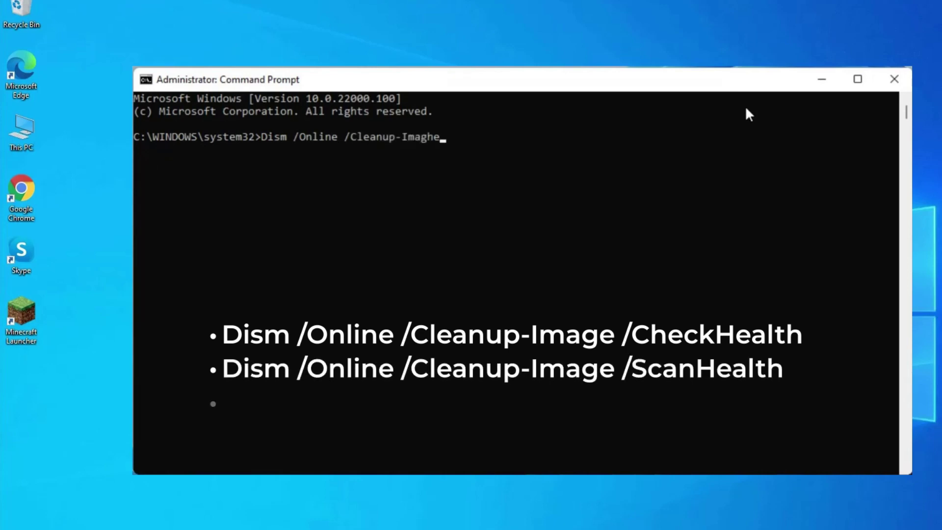
key(BackSpace)
key(BackSpace)
text(e)
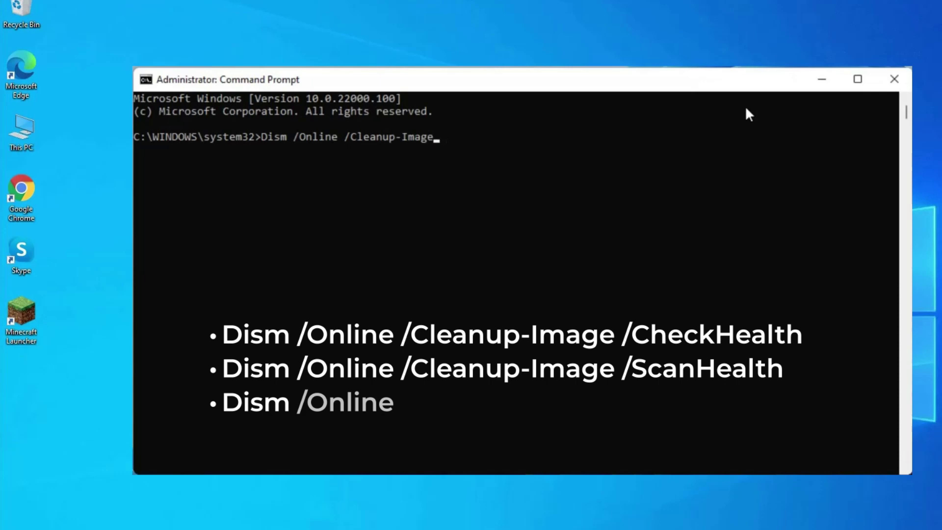
text( /S)
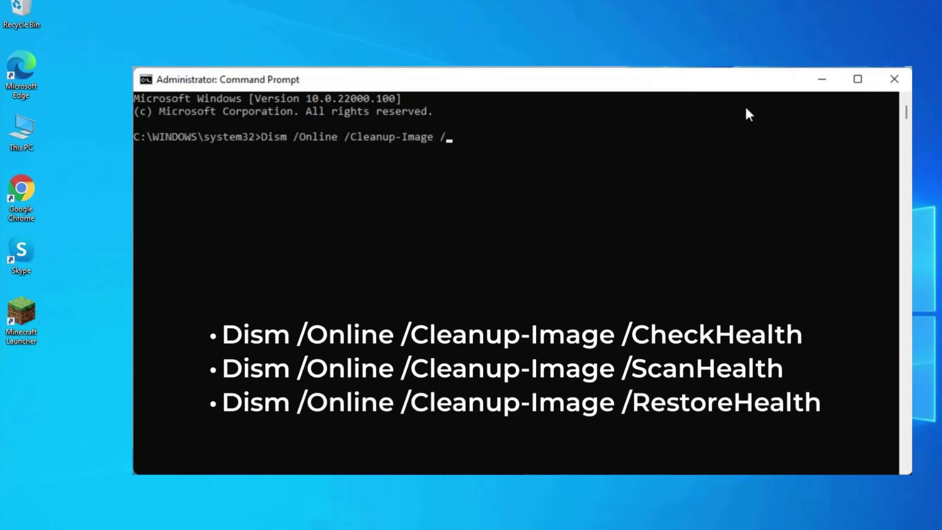
text(canHealth)
key(Return)
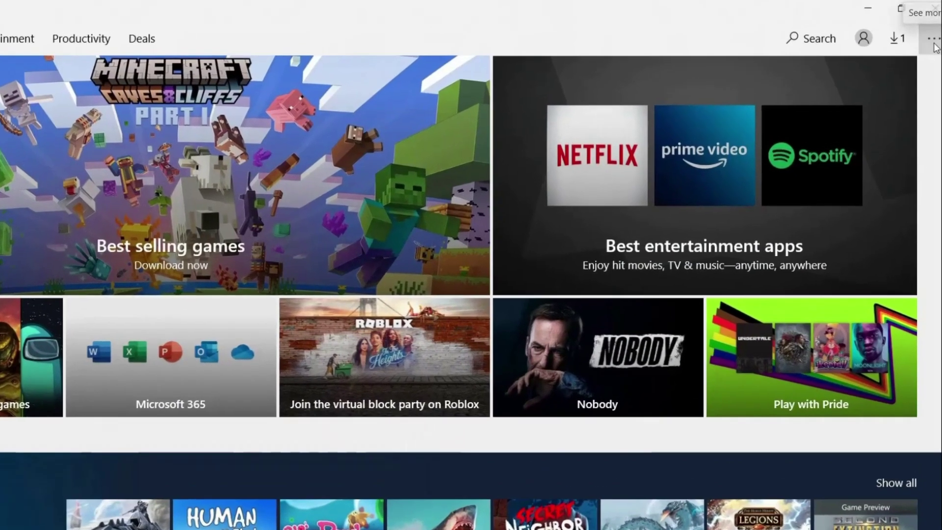
Step: Get updates for installed Store apps from the Store's Downloads and updates page
click(934, 35)
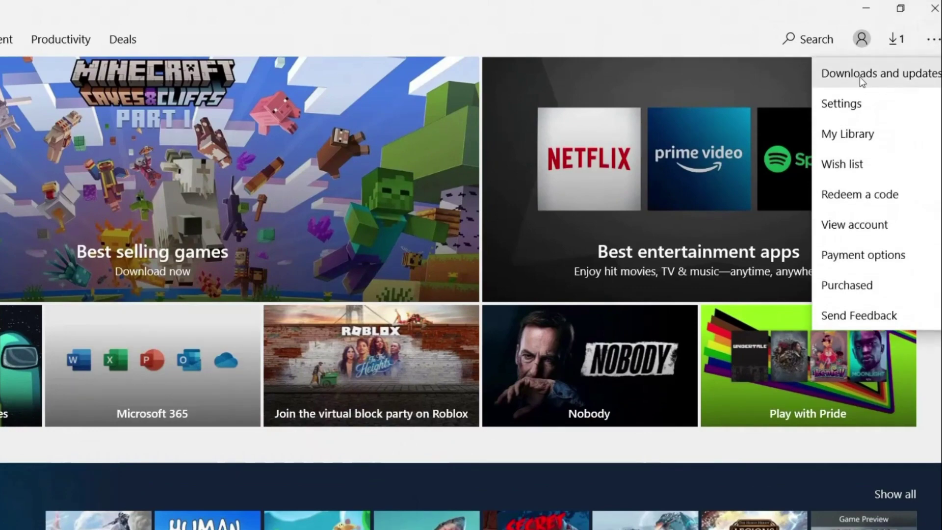
click(900, 76)
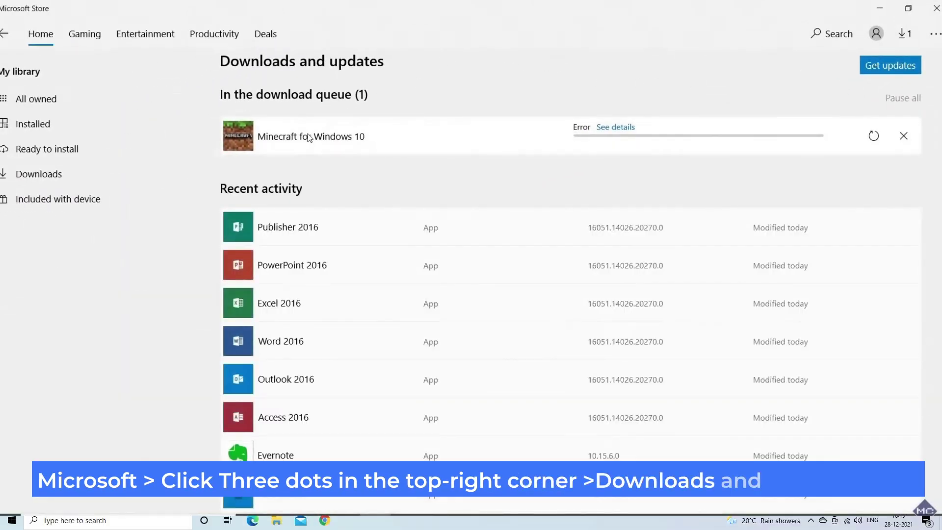
click(311, 136)
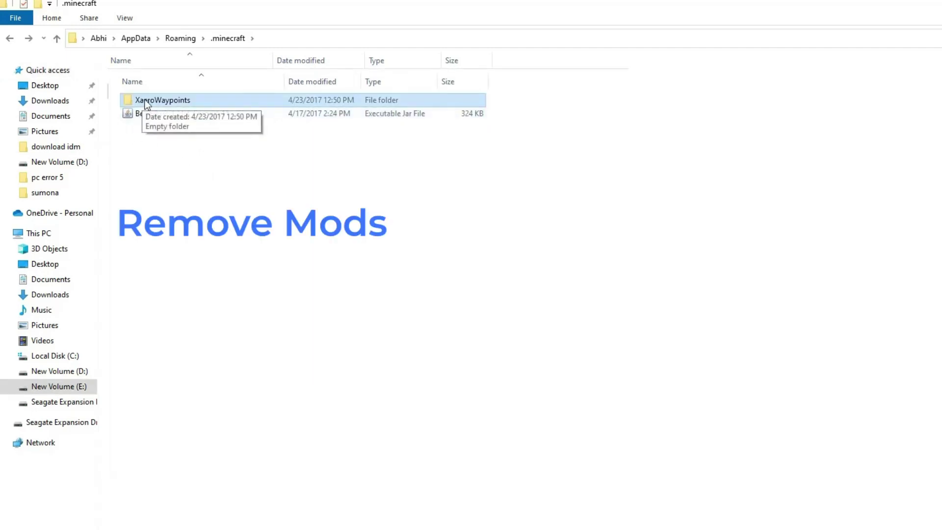
Step: Delete the selected XaeroWaypoints folder and BetterPvP jar mod files
key(Delete)
key(Delete)
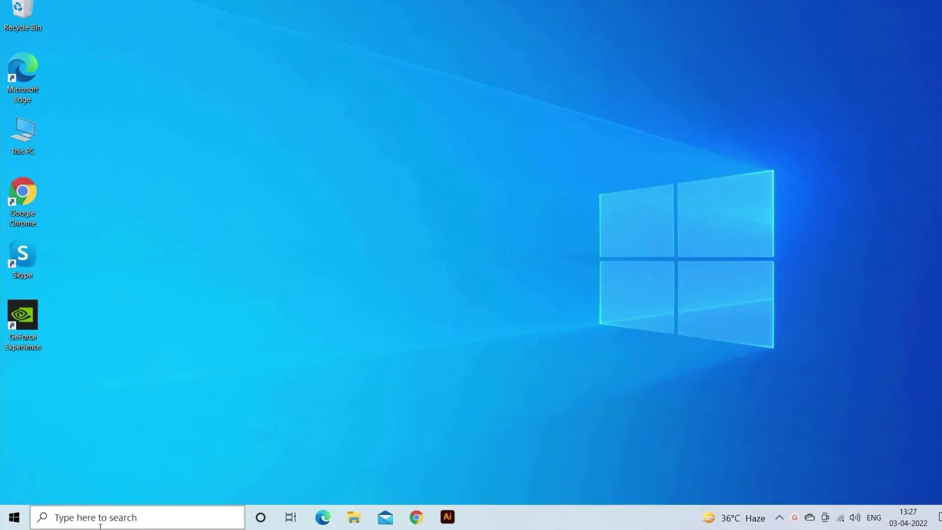
Step: Open Device Manager and search automatically for a new NVIDIA GeForce GT 710 driver
key(super)
text(DEVICE)
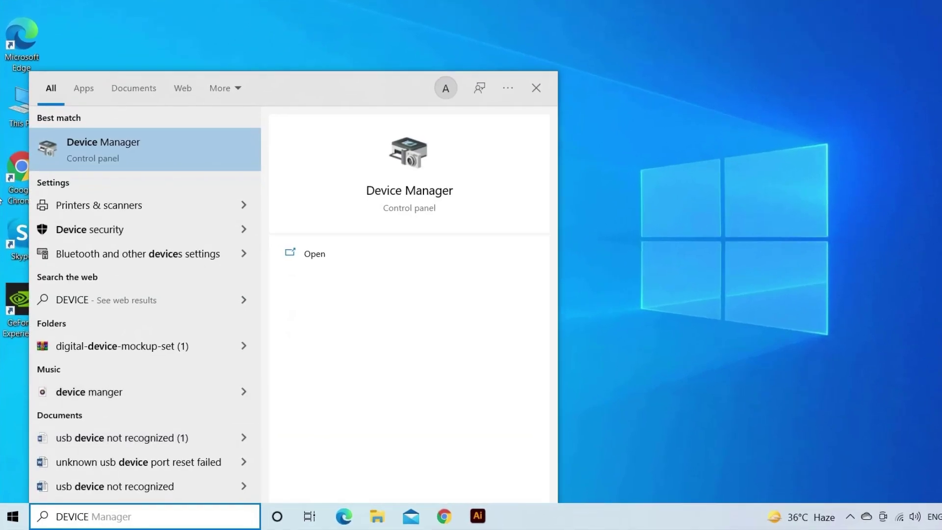
key(Return)
click(177, 131)
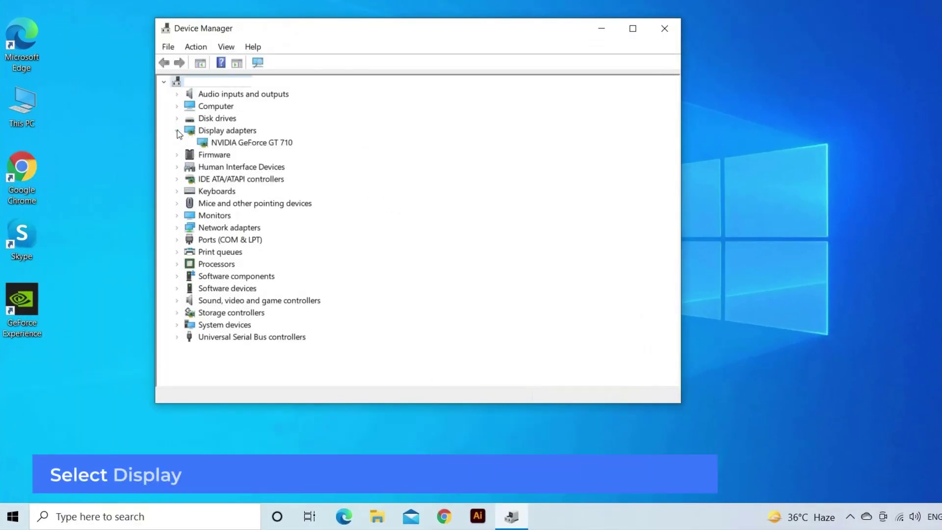
click(227, 142)
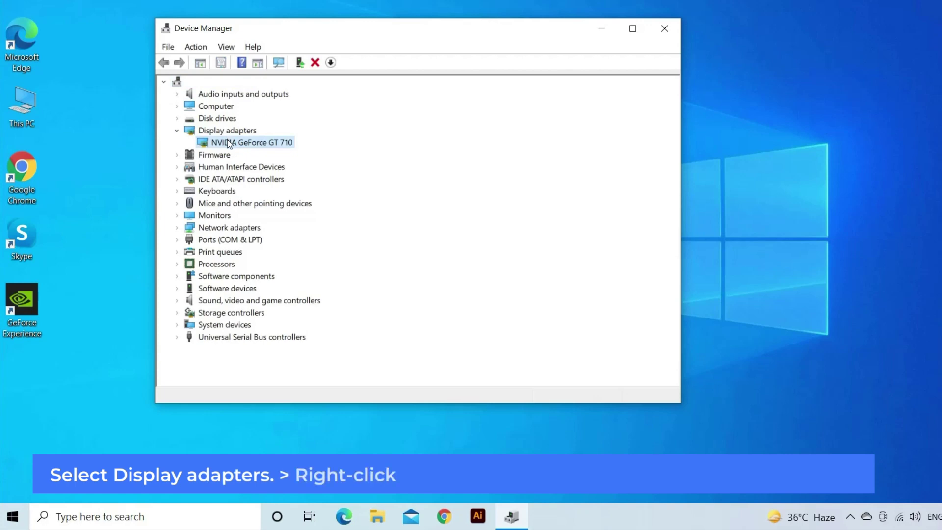
right_click(228, 142)
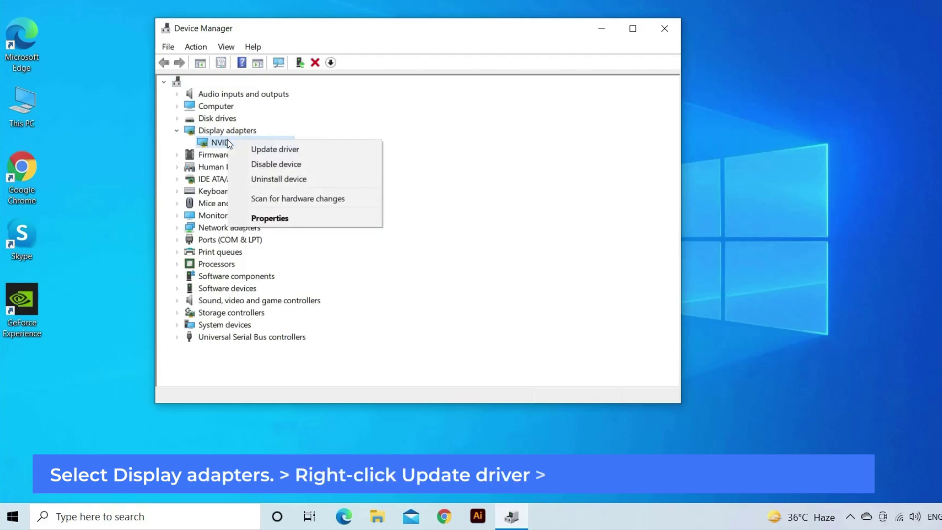
click(267, 149)
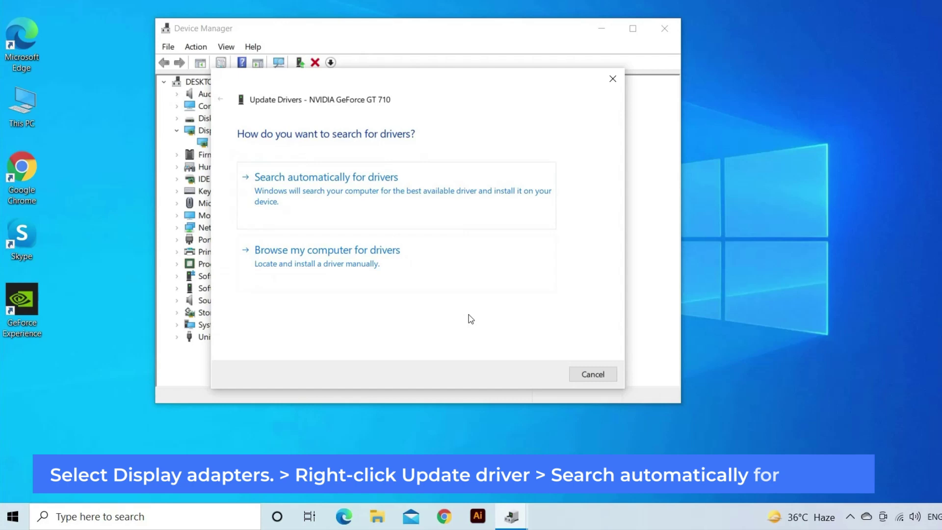
click(366, 181)
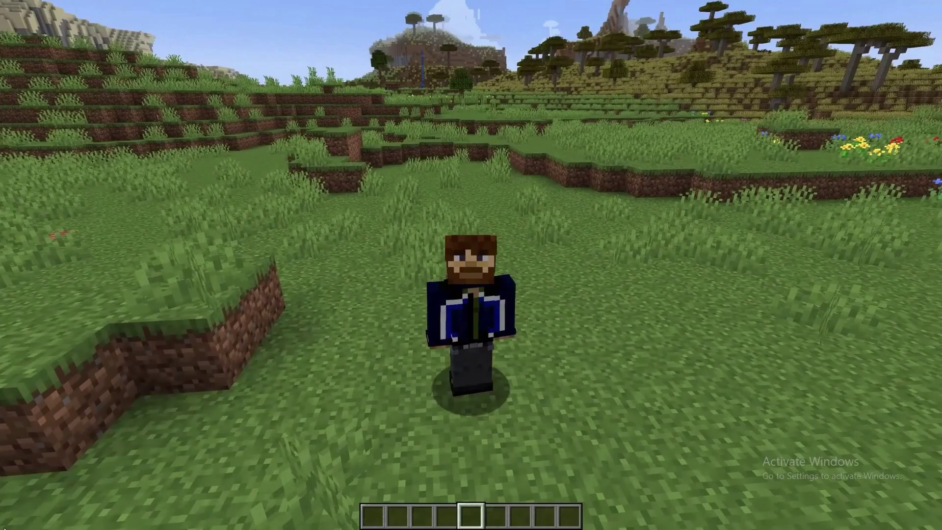
Step: Pause Minecraft and open Options > Video Settings to turn Use VBOs off
key(Escape)
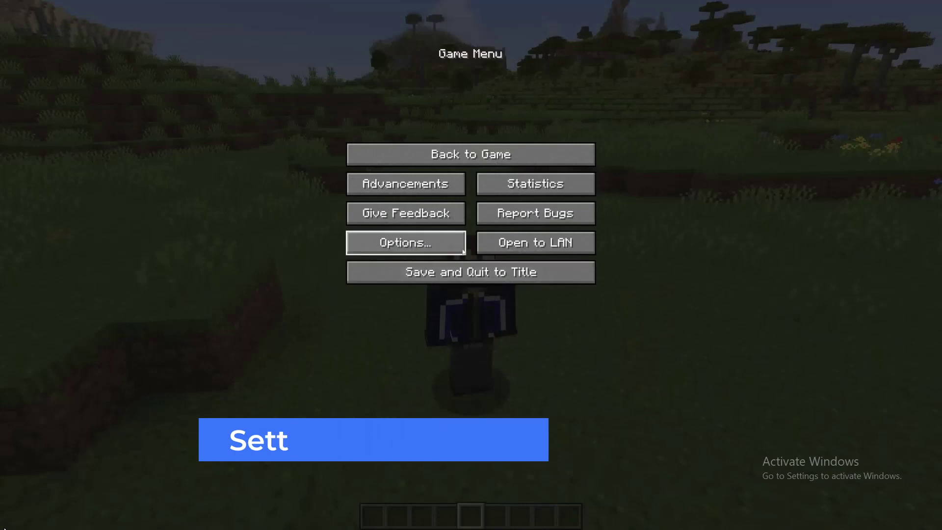
click(461, 251)
click(448, 185)
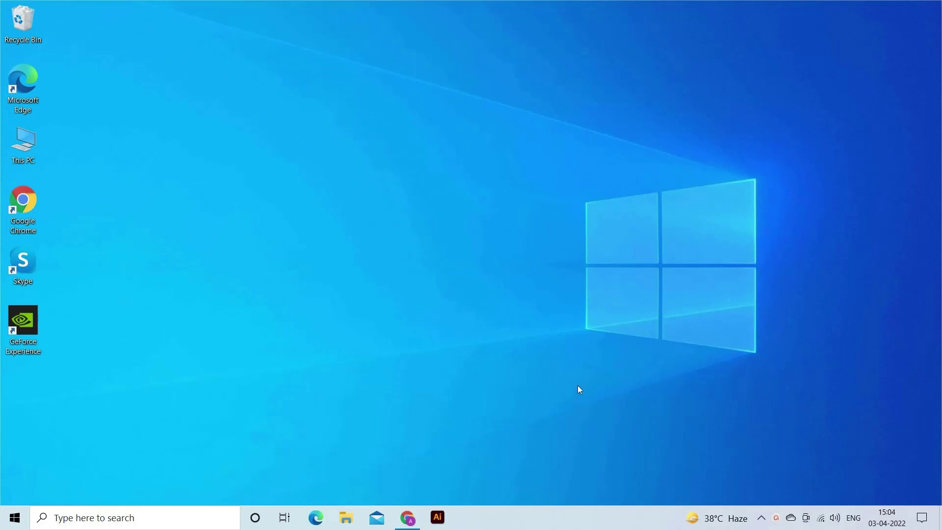
Step: Open the options file in %APPDATA%\Minecraft to set useVbo:false
key(super+r)
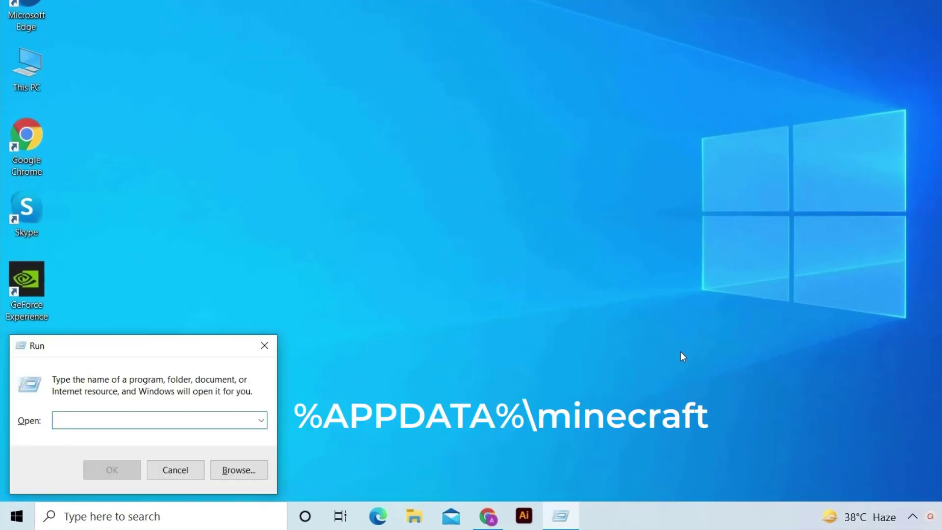
text(%APPDATA)
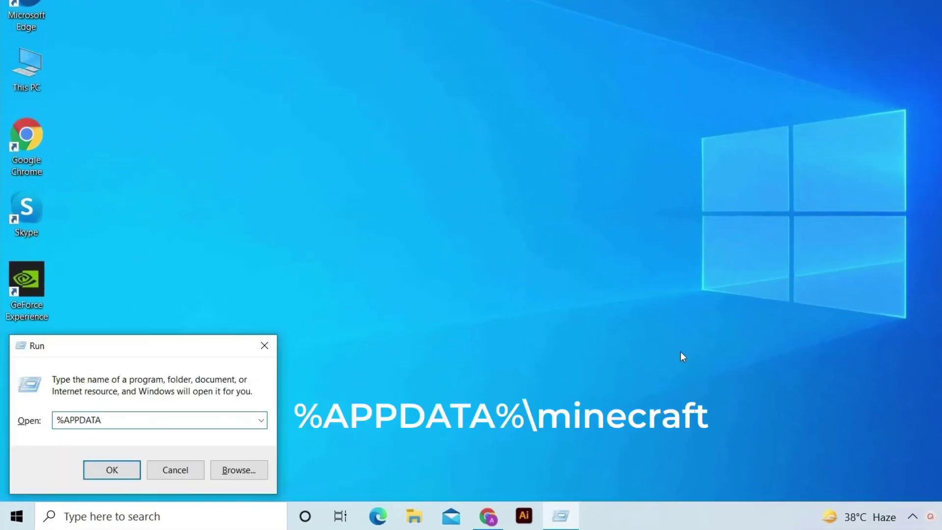
text(%\Minecraft)
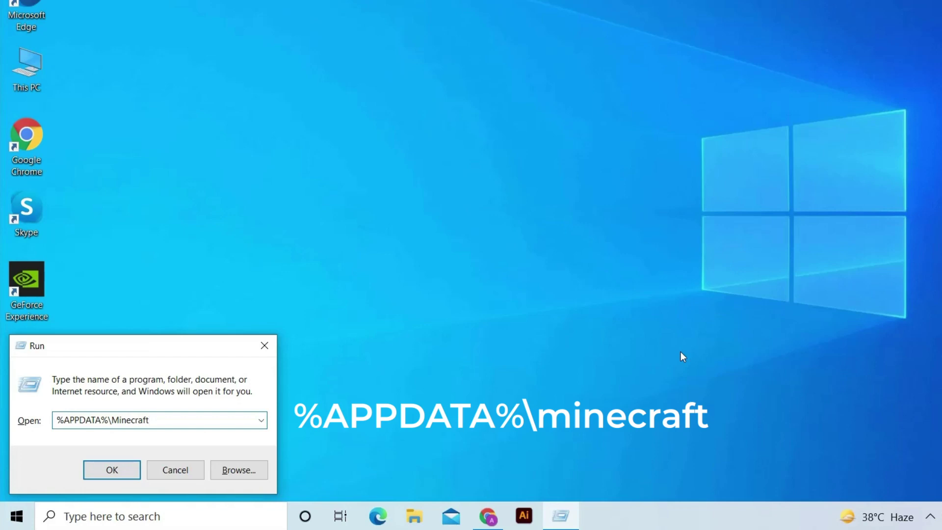
key(Return)
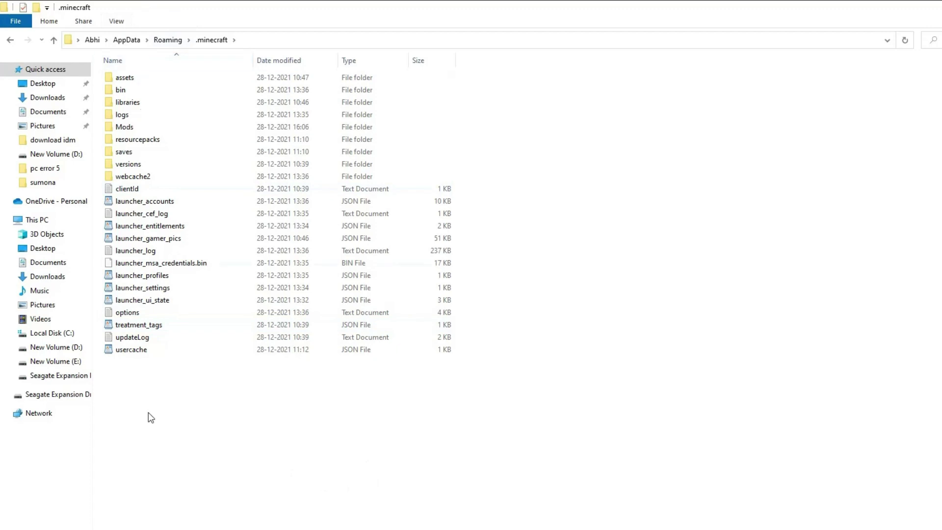
double_click(357, 314)
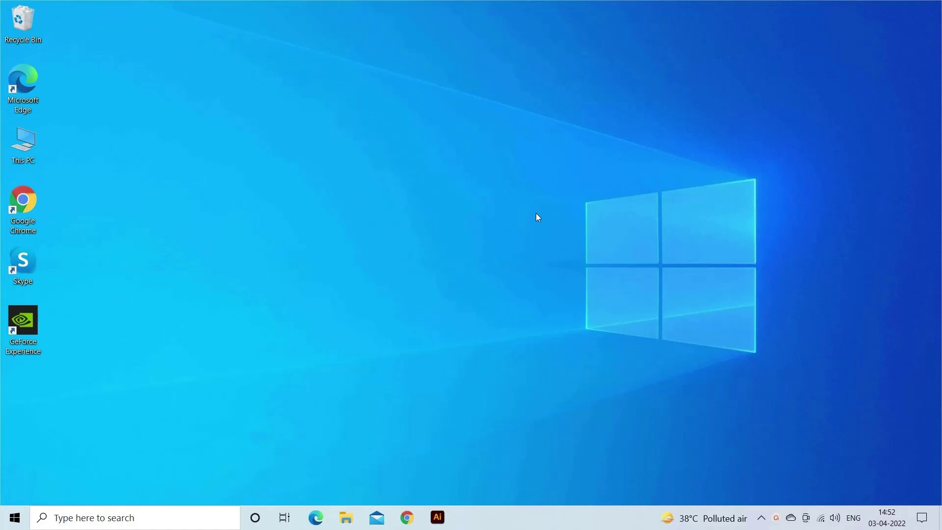
Step: Run Update Now on the Java Control Panel's Update tab, then dismiss the update-available notice
click(94, 517)
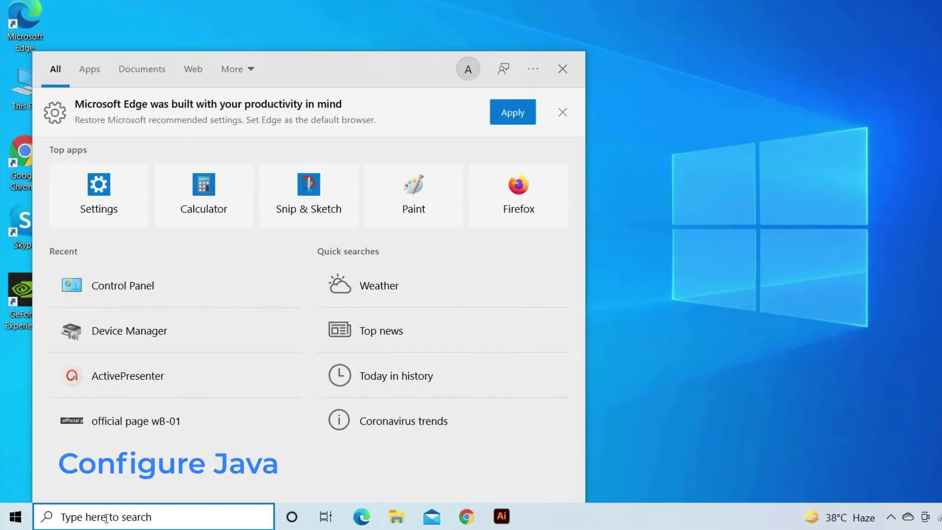
text(configure java)
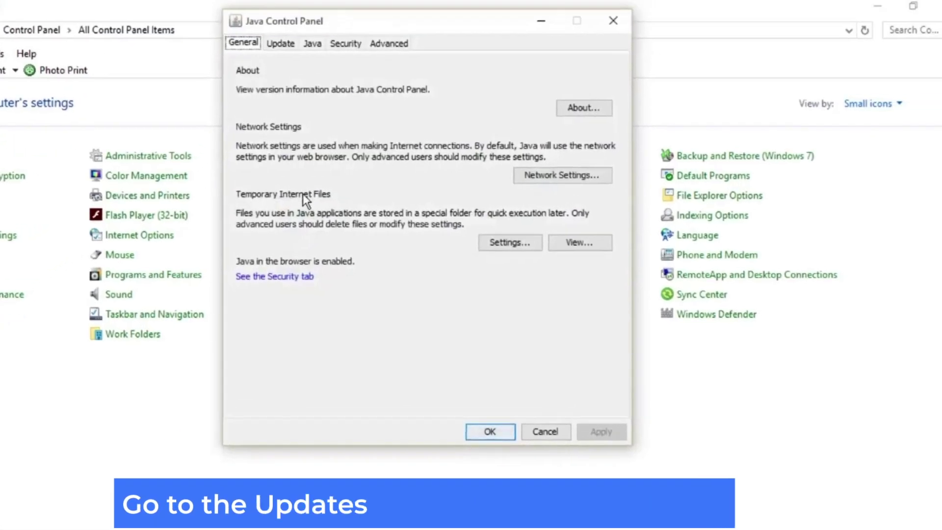
click(277, 48)
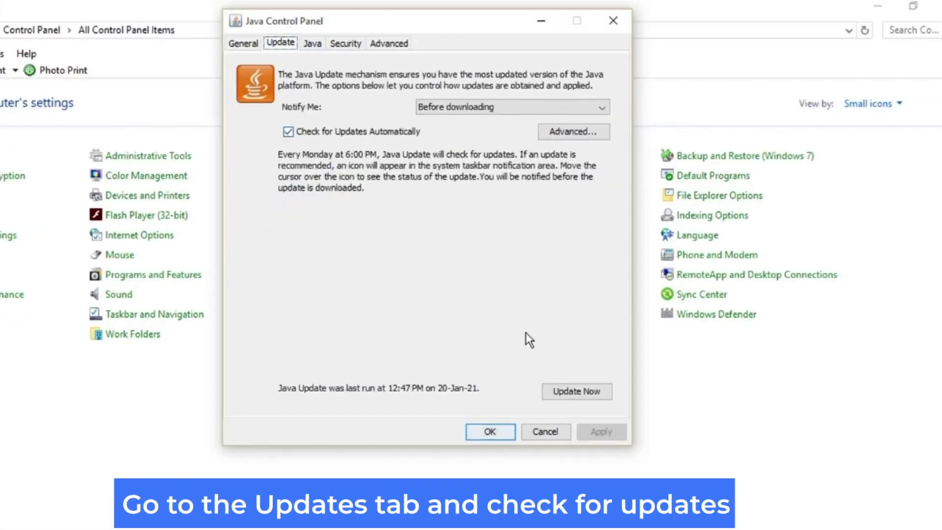
click(567, 392)
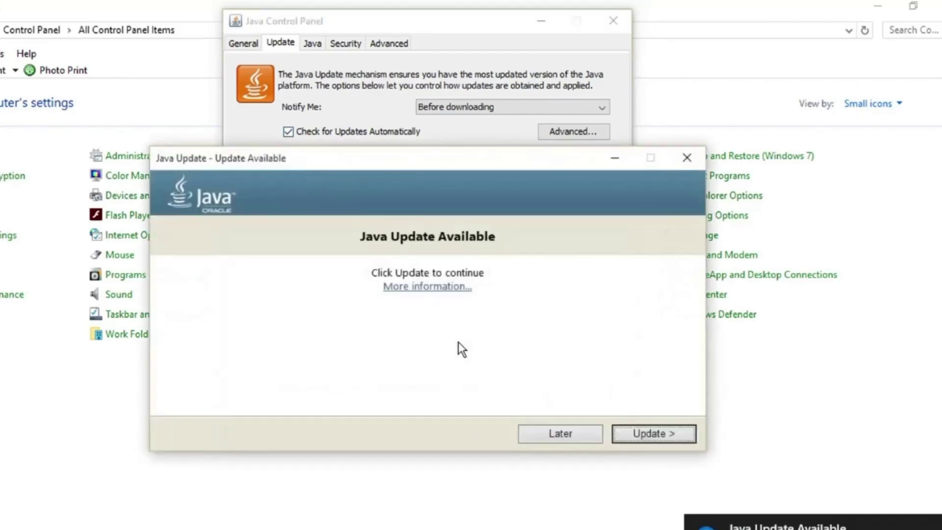
key(Escape)
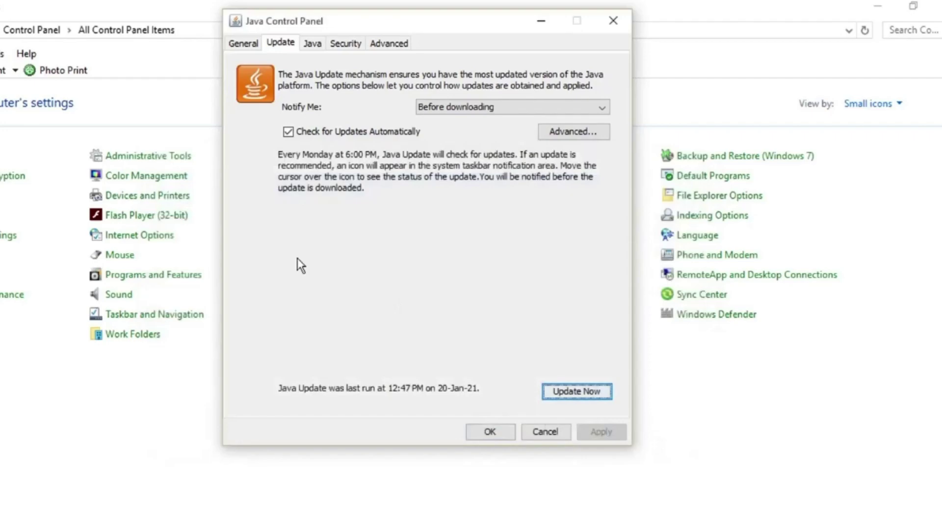